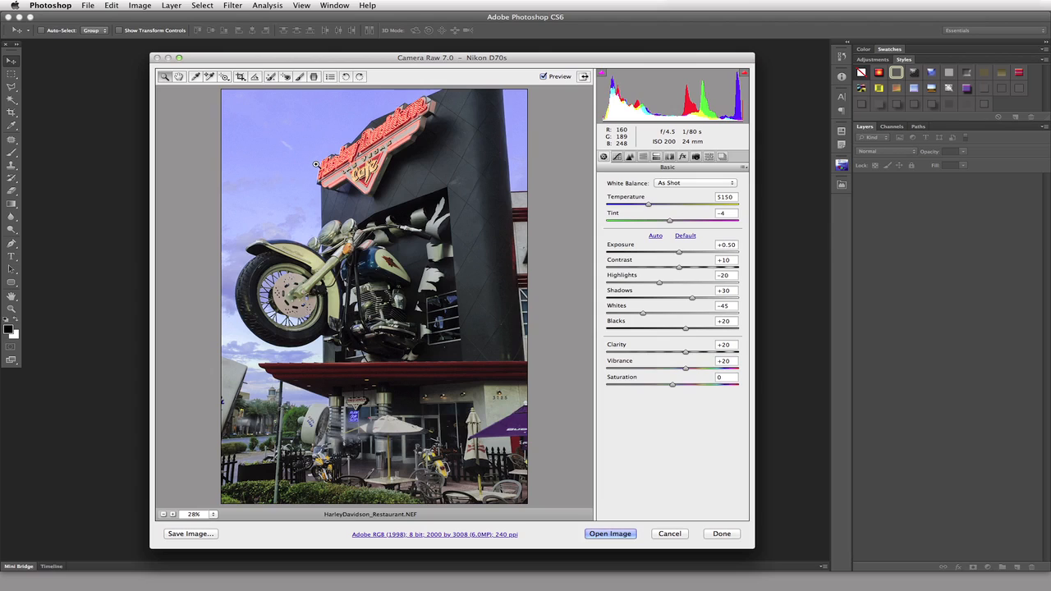
Switch from the Hand tool to the White Balance tool in the Camera Raw toolbar
key(alt)
key(alt)
click(179, 78)
click(196, 78)
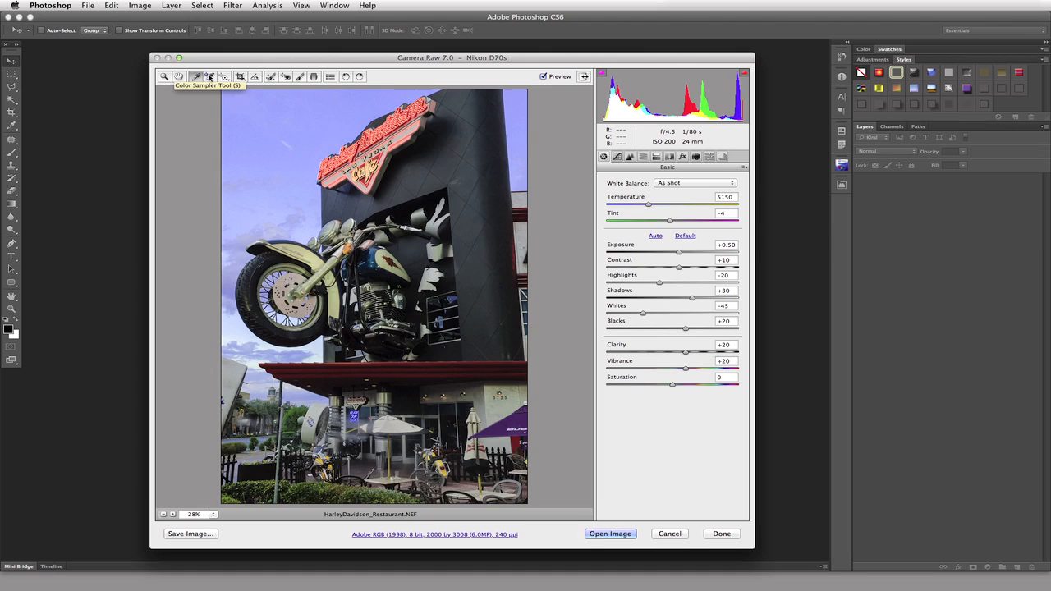
Add colour sampler #1 in the blue sky, reading R154 G183 B244
key(s)
click(289, 124)
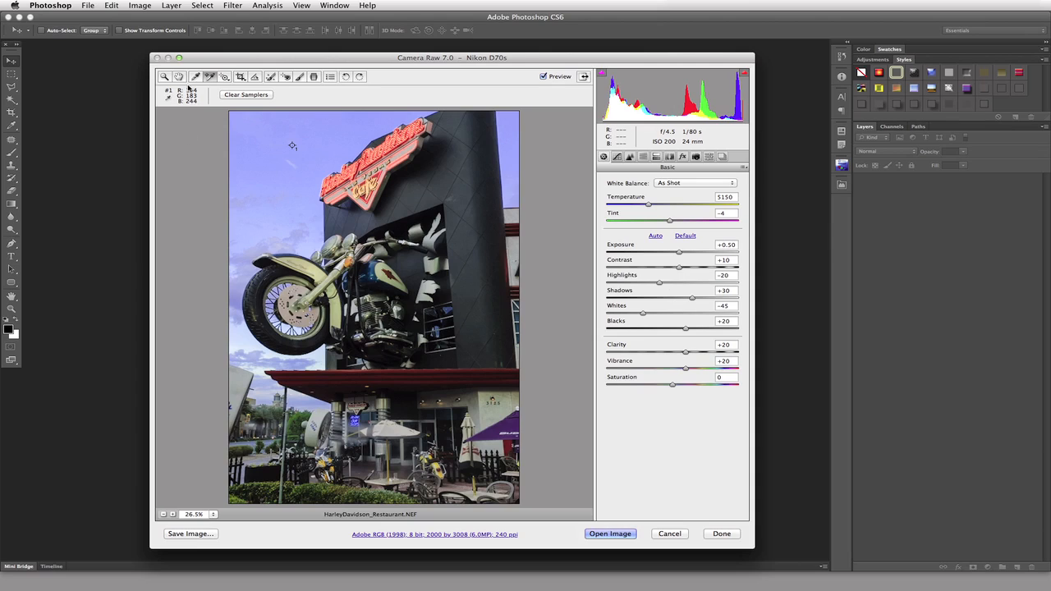
Add samplers #2–#4 on the right-edge sky, the building's right edge and the motorcycle fender
click(508, 155)
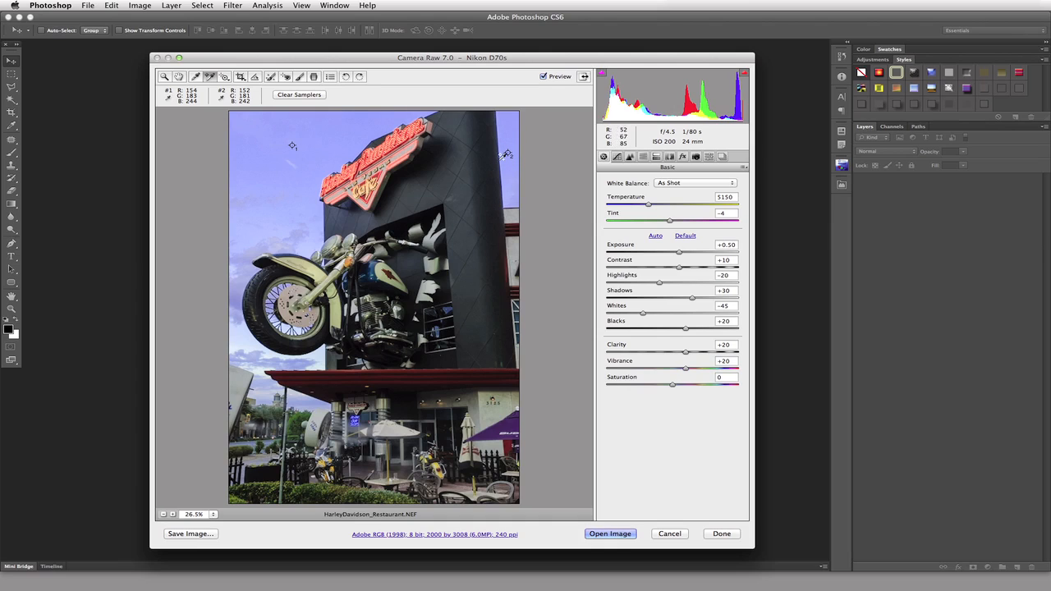
click(511, 243)
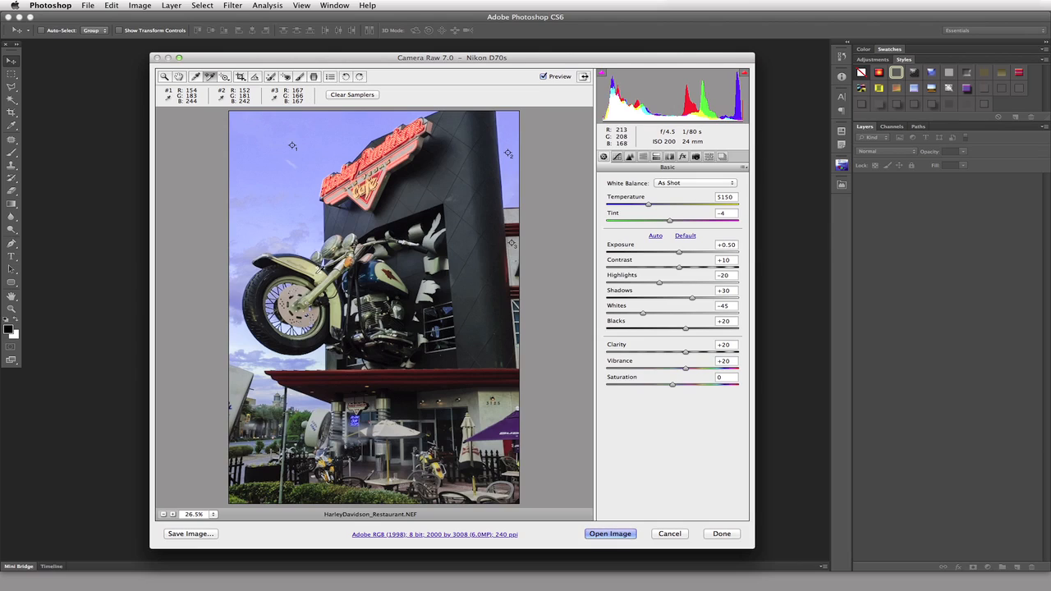
click(319, 276)
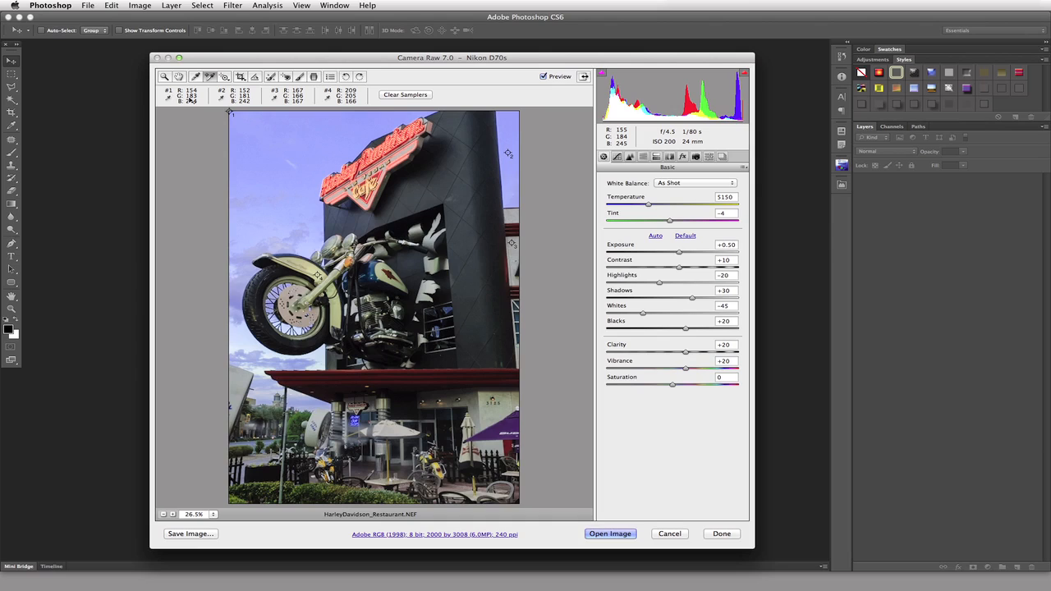
Move sampler #1 higher in the sky, onto the dark building, then back into the sky
drag(278, 161, 307, 141)
drag(454, 188, 460, 187)
mouse_move(460, 189)
mouse_down()
mouse_move(412, 192)
mouse_move(285, 149)
mouse_move(469, 172)
mouse_move(465, 197)
mouse_up()
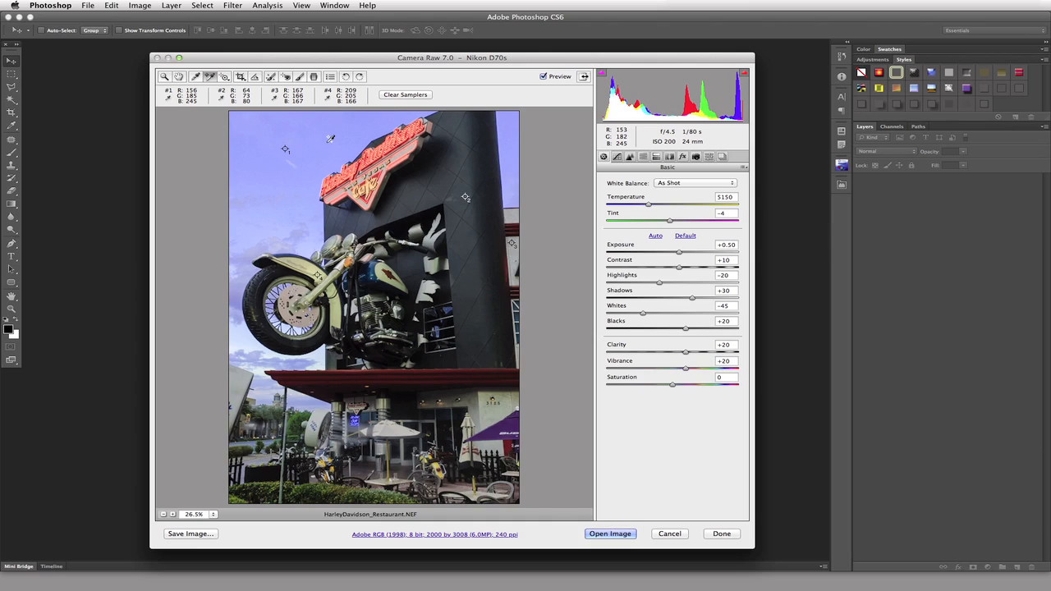
Delete the motorcycle-fender sampler with Alt-click, then clear all remaining samplers
key(alt)
key(alt)
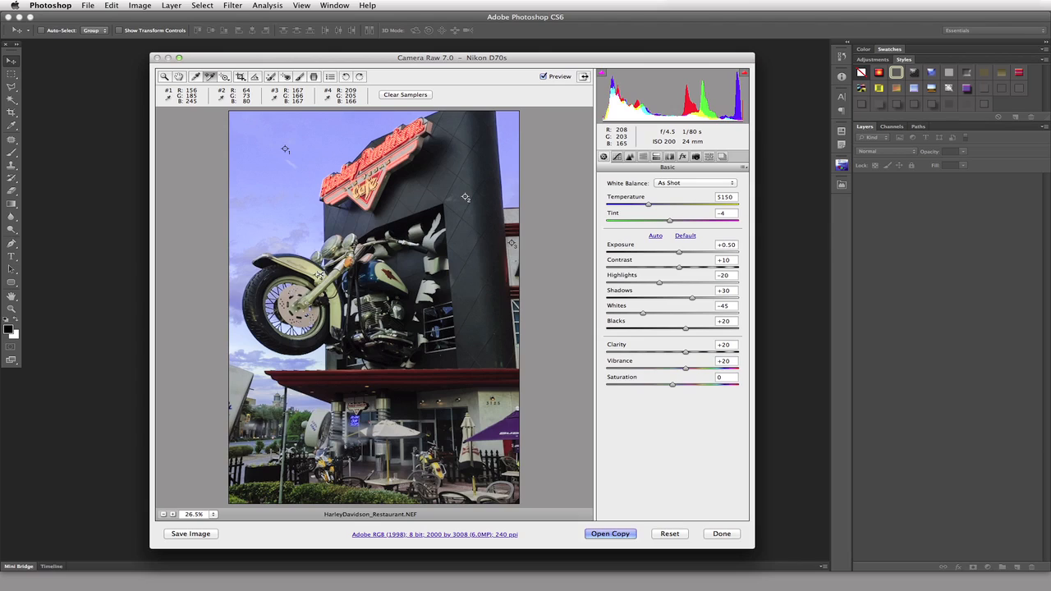
alt+click(321, 273)
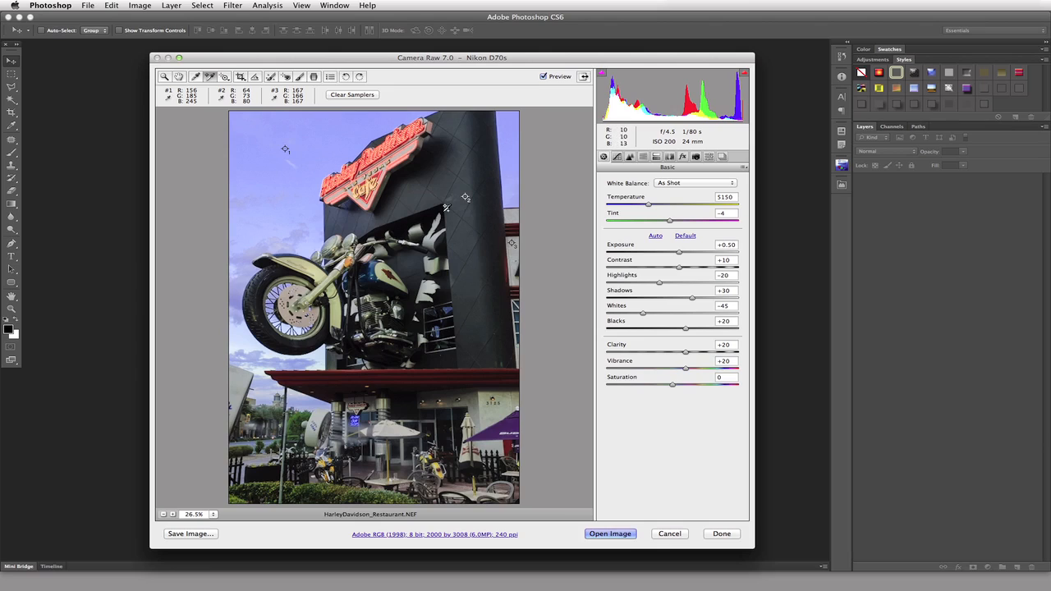
click(361, 94)
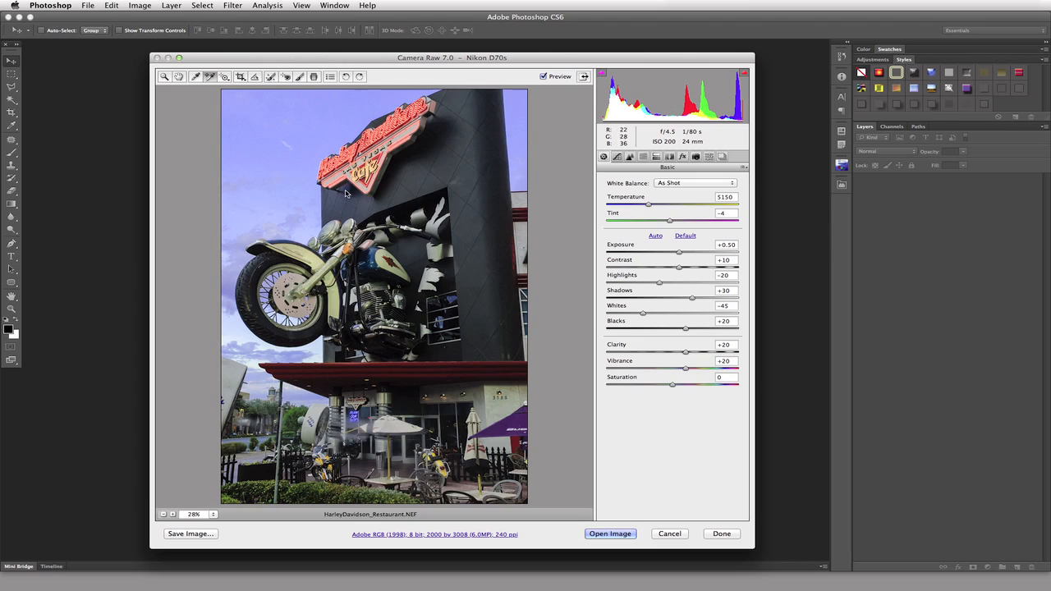
With the Targeted Adjustment Tool, drag down on the sky to darken it into a deeper blue
click(225, 77)
drag(262, 132, 263, 182)
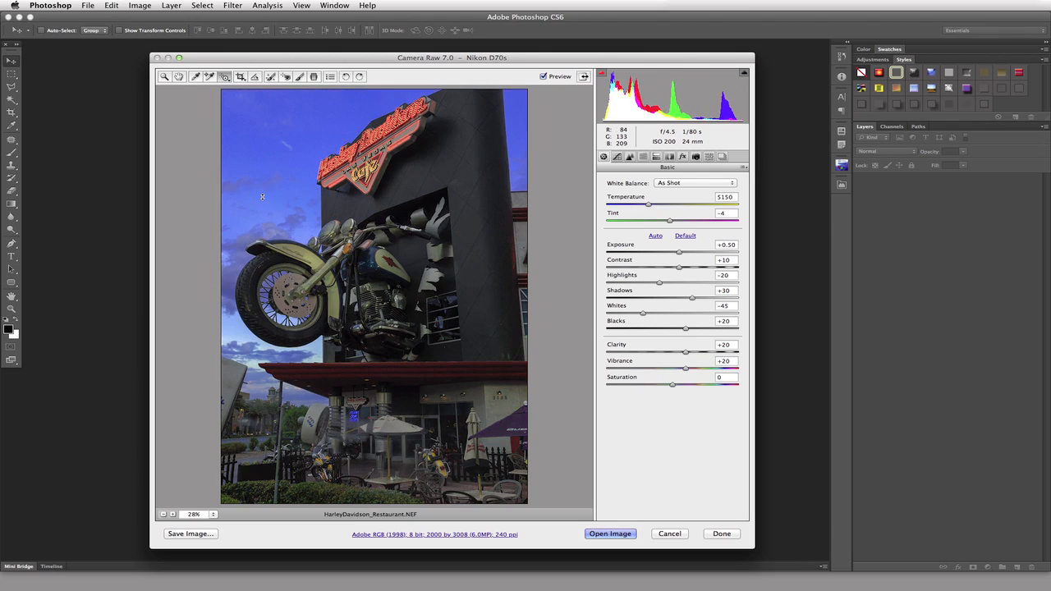
drag(262, 207, 265, 147)
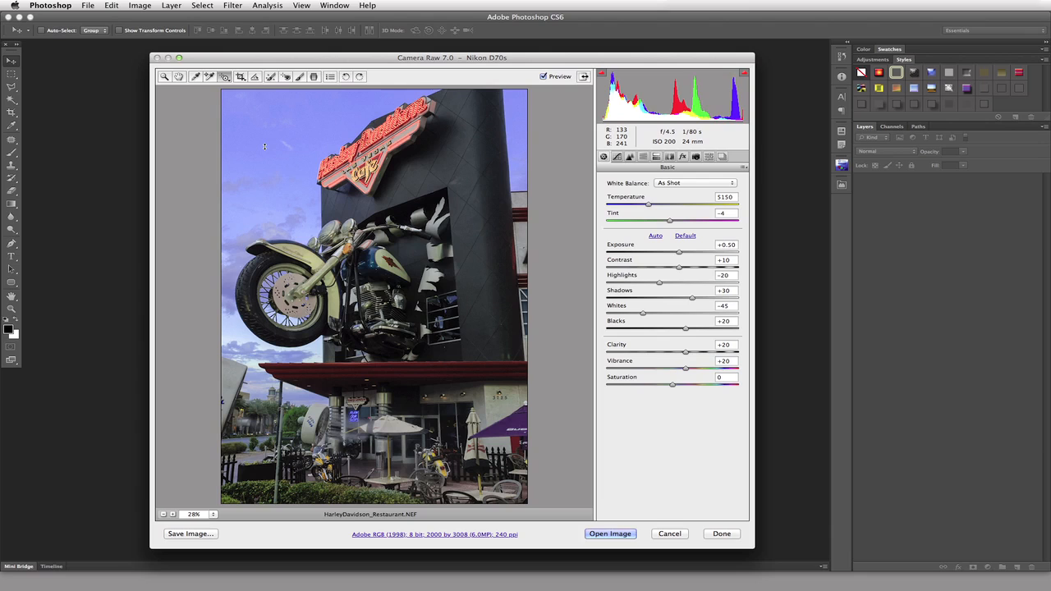
drag(265, 146, 266, 172)
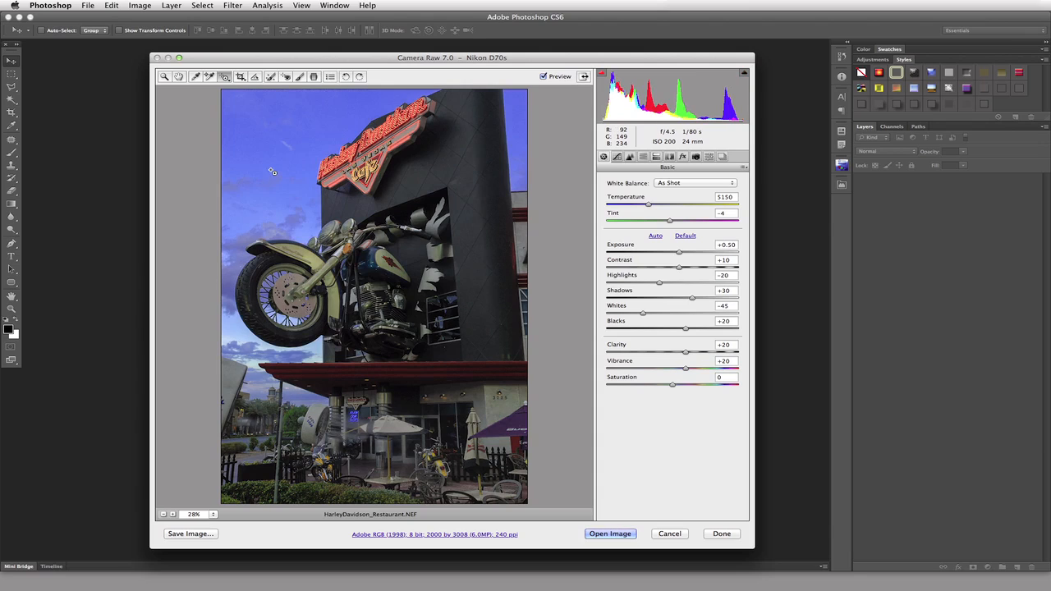
Show the Parametric tone curve, where Lights reads -81, and open the targeted adjustment mode list
click(618, 157)
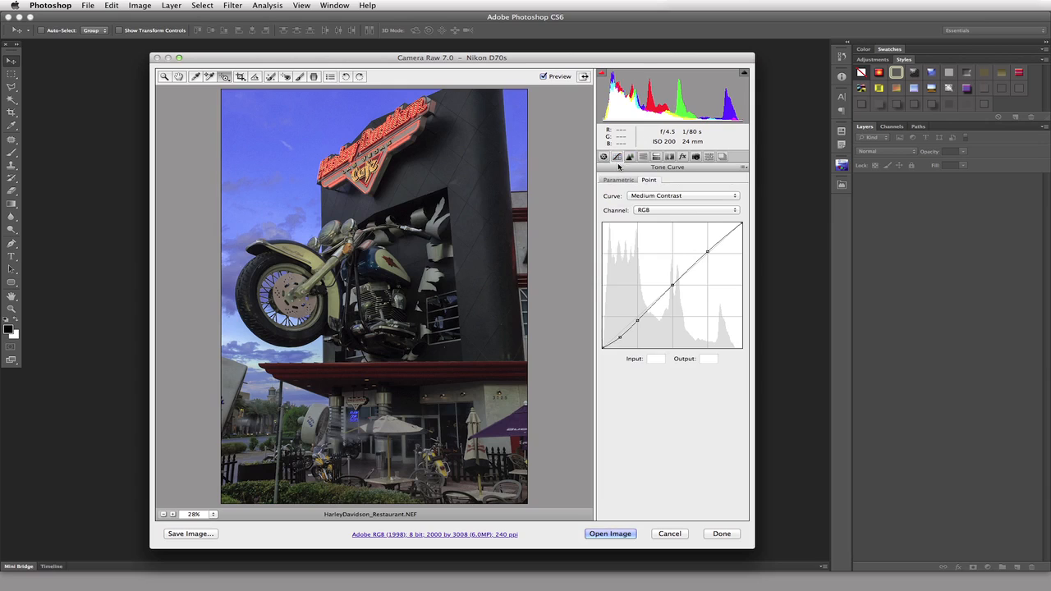
click(629, 181)
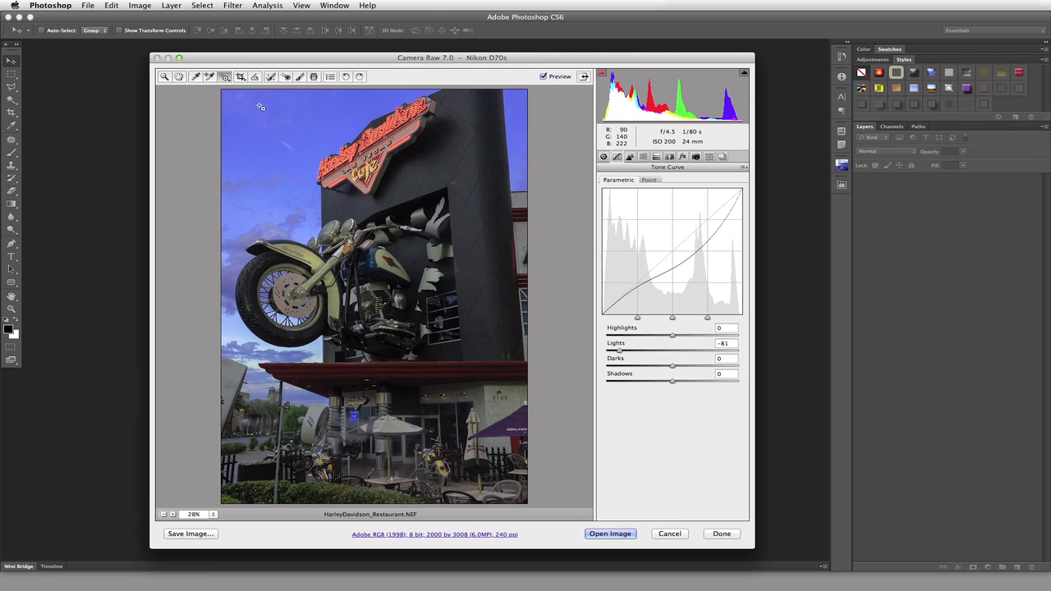
click(227, 78)
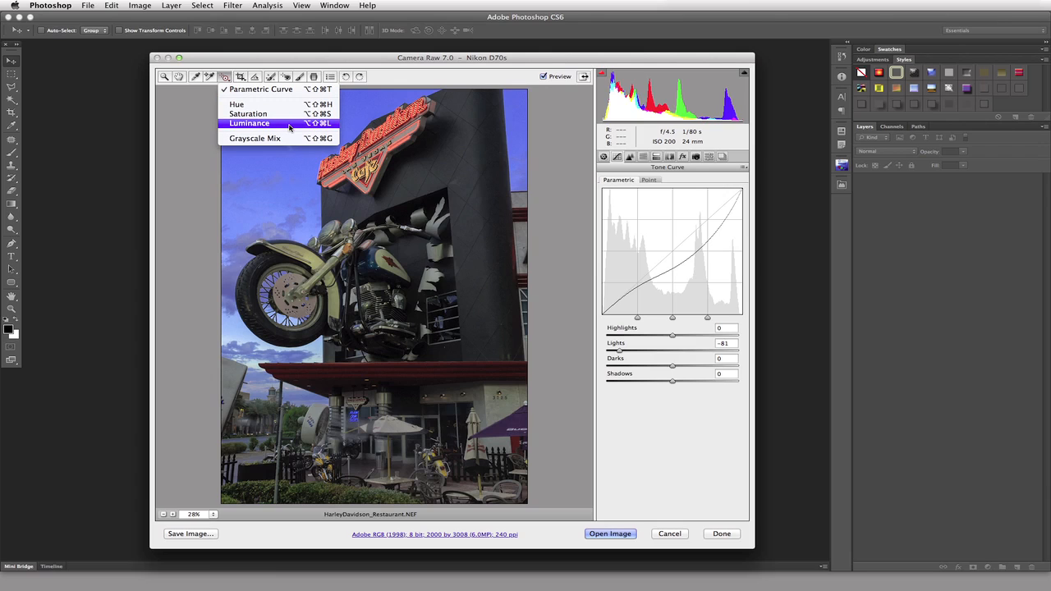
Keep Parametric Curve as the targeted mode and reset Lights to 0
click(288, 89)
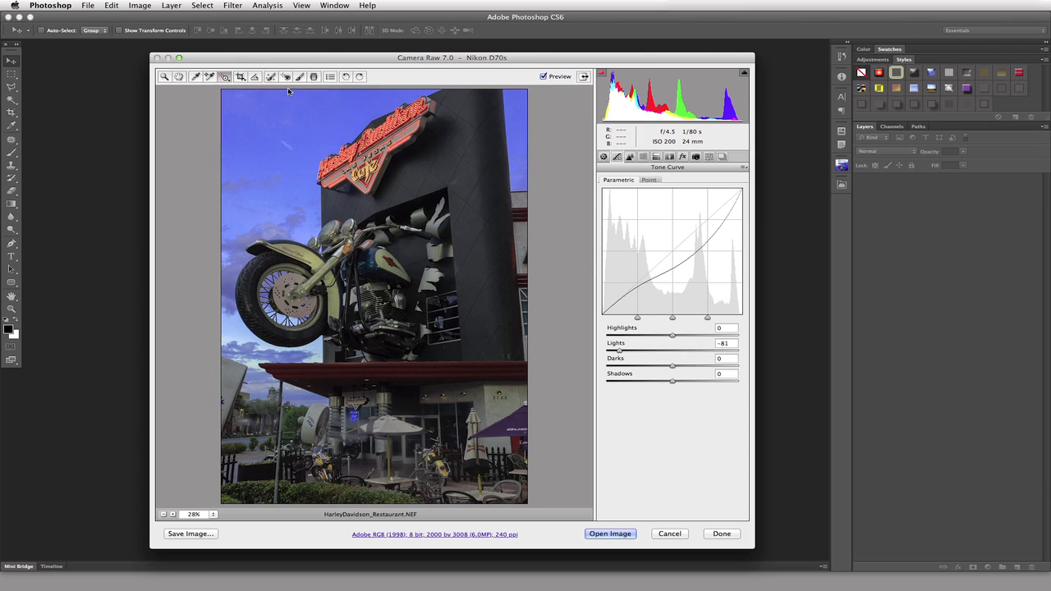
text(0)
key(Return)
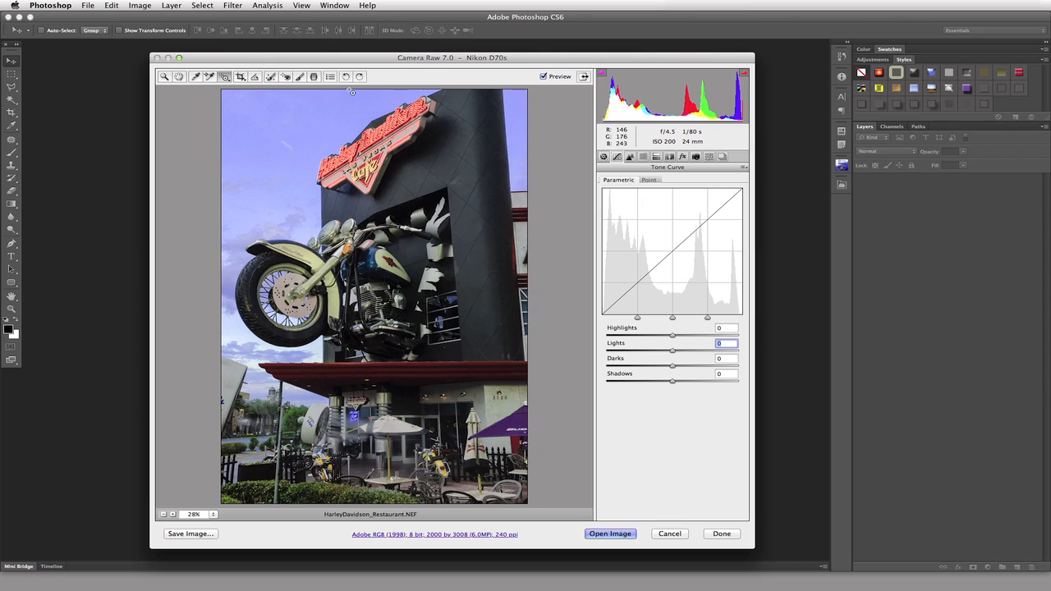
Set the Targeted Adjustment tool to Hue, shift the sky's hue on the photo, then set Blues hue to 0
click(227, 77)
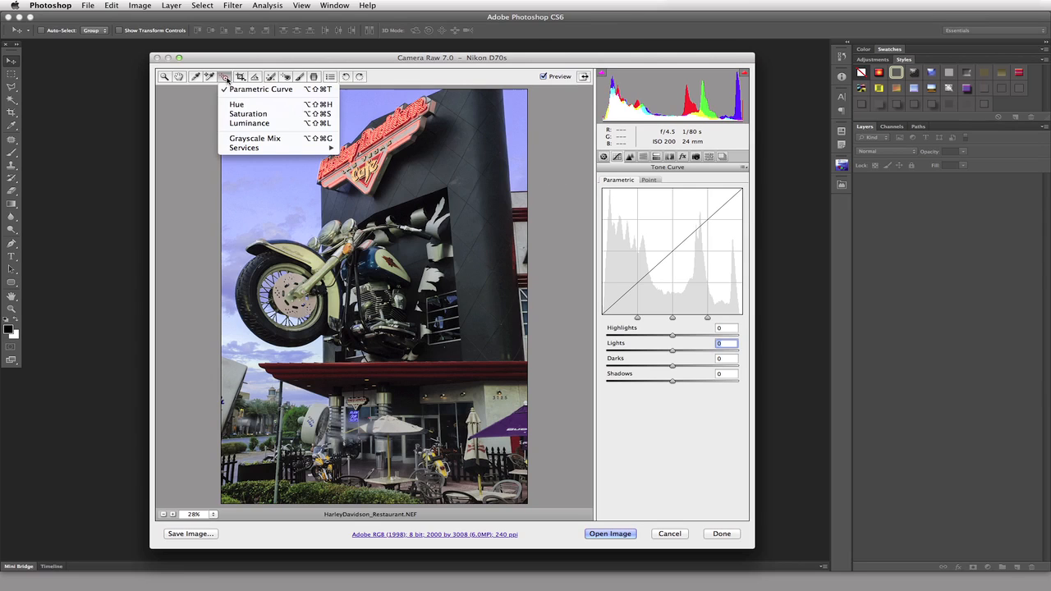
click(253, 106)
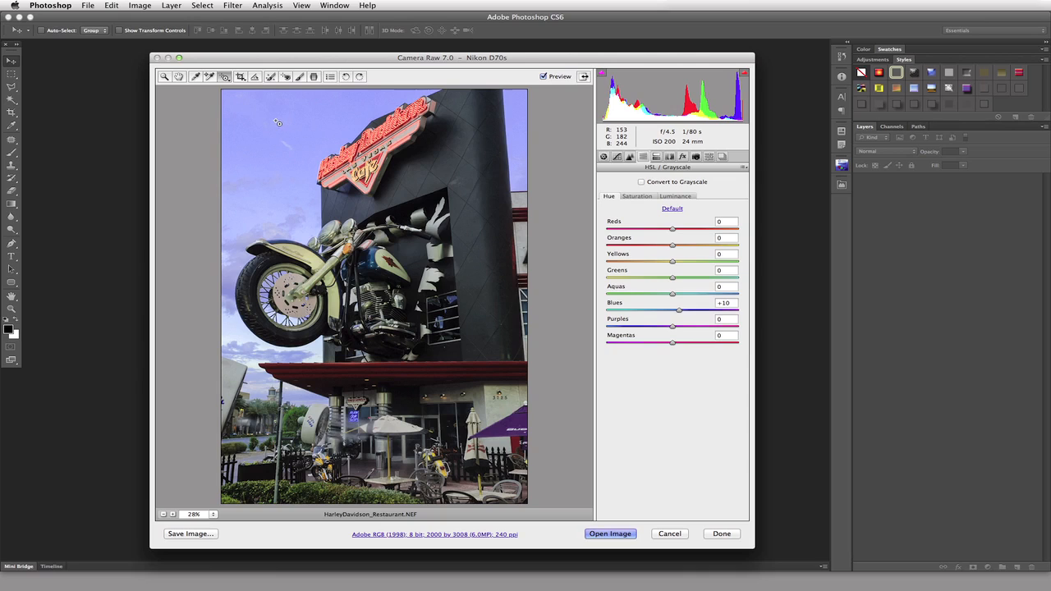
drag(280, 122, 279, 164)
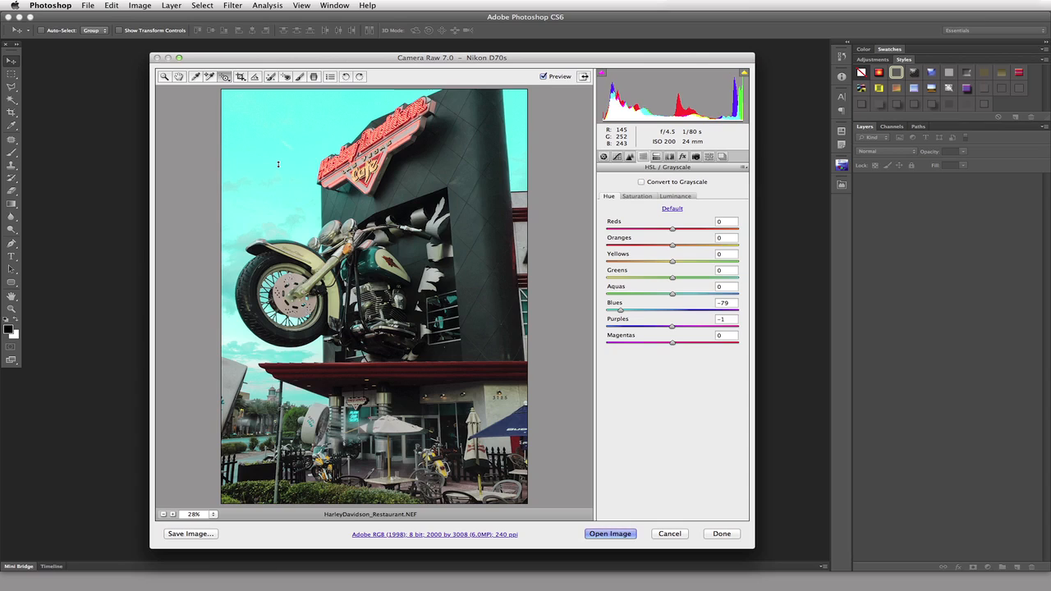
drag(279, 164, 278, 98)
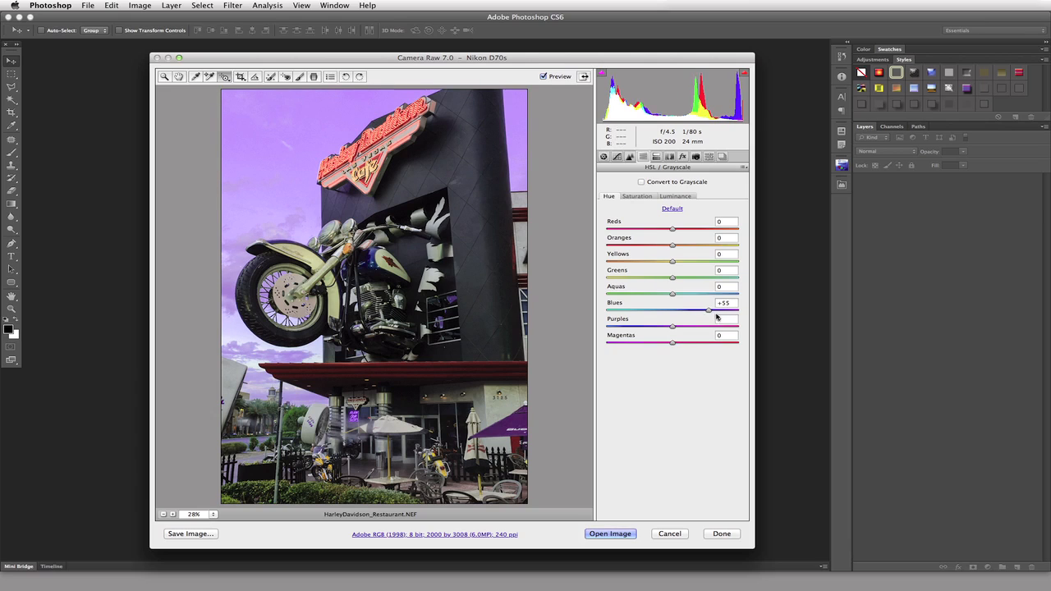
drag(265, 125, 264, 152)
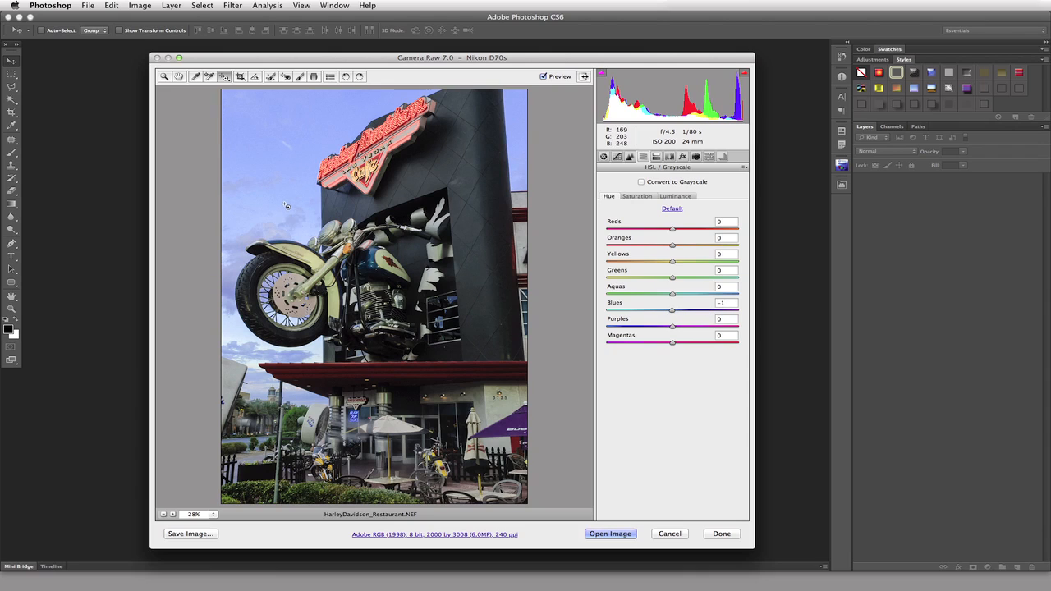
click(730, 303)
text(0)
Set the tool to Saturation, adjust the sky's saturation, then reset Blues saturation to 0
click(229, 79)
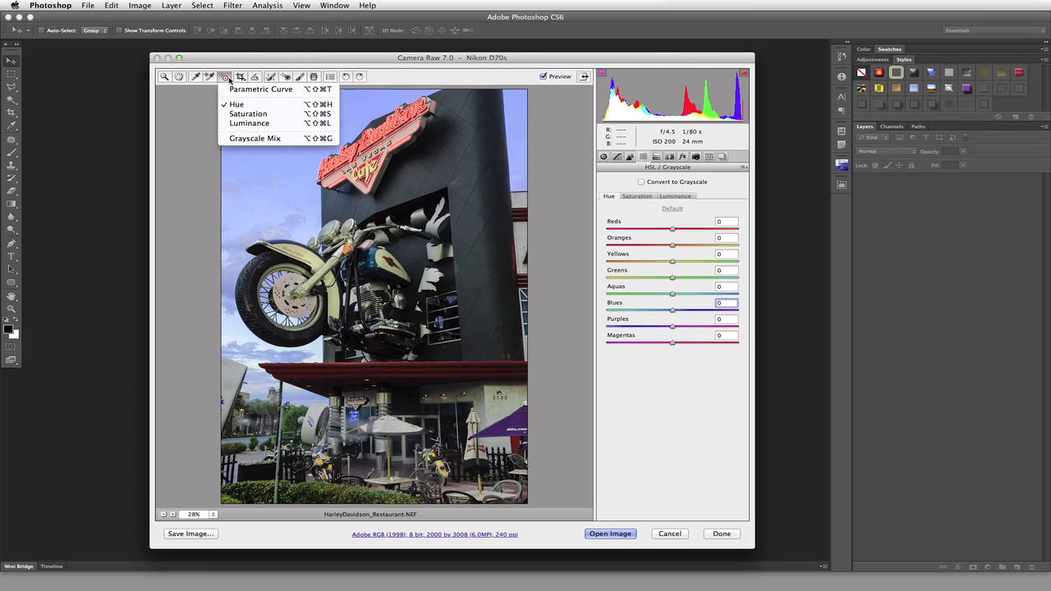
click(256, 109)
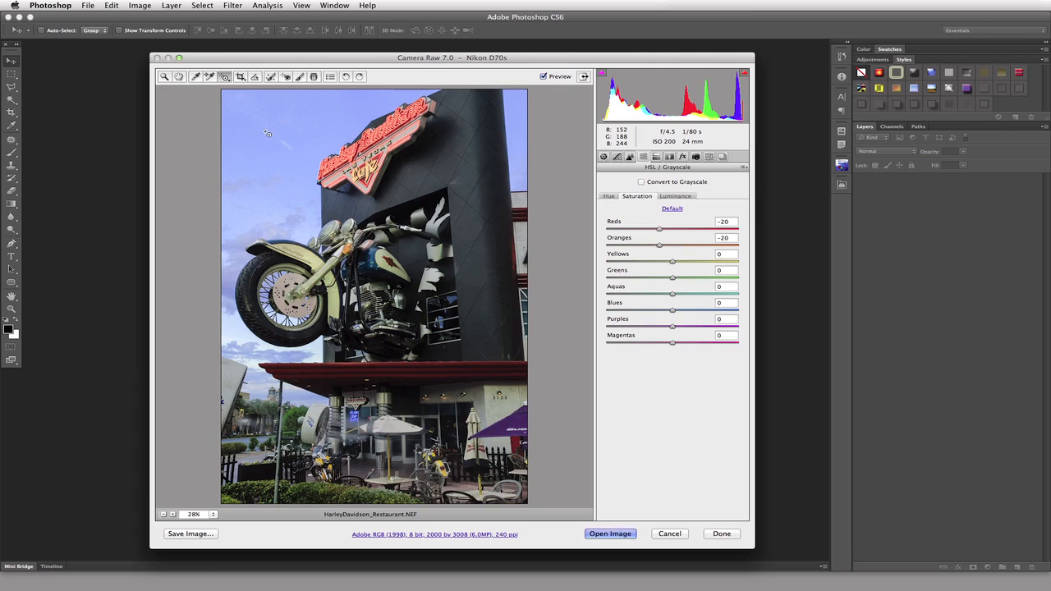
mouse_move(266, 129)
mouse_down()
mouse_move(266, 176)
mouse_move(258, 120)
mouse_up()
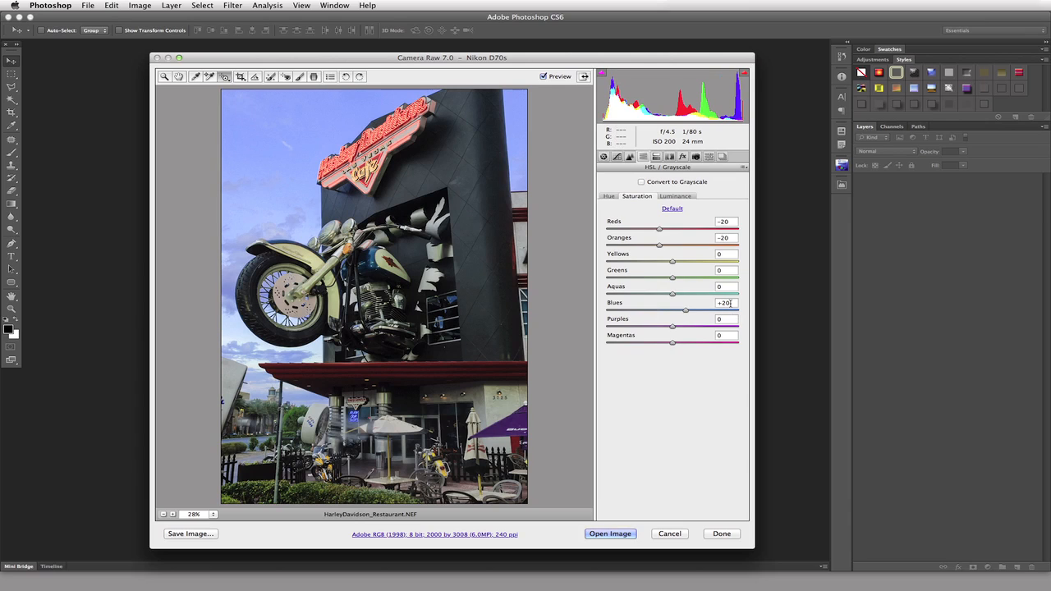
click(731, 303)
drag(732, 303, 704, 298)
text(0)
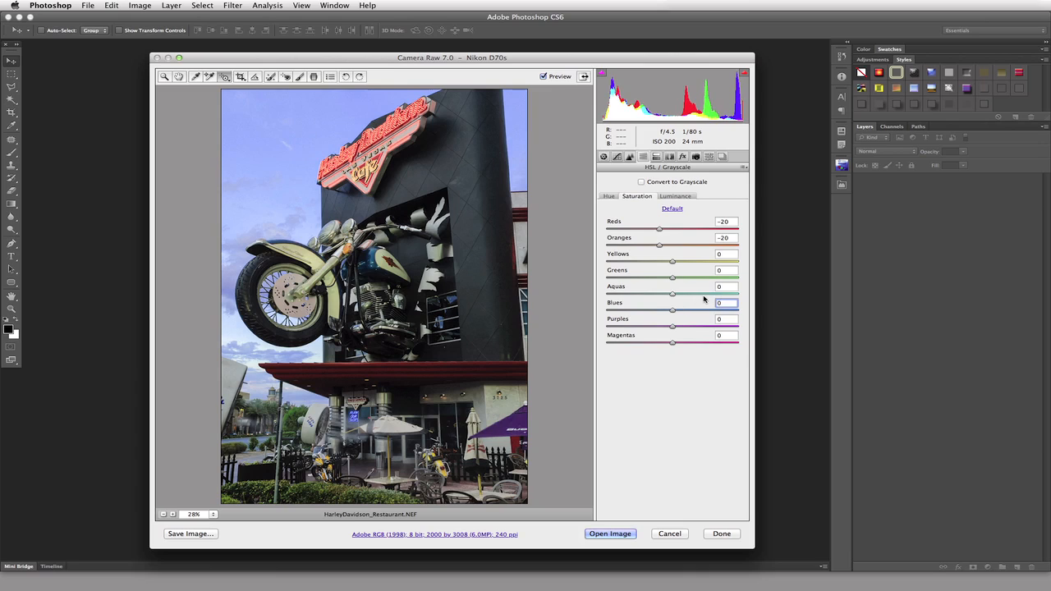
Switch the tool to Luminance and reset Blues luminance to 0
drag(226, 79, 262, 135)
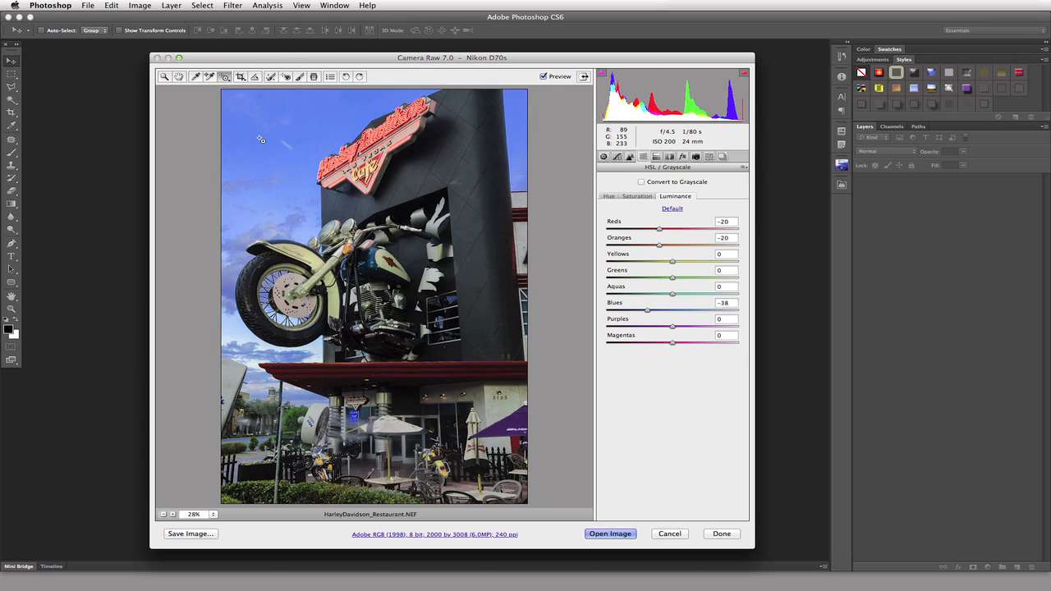
click(733, 306)
text(0)
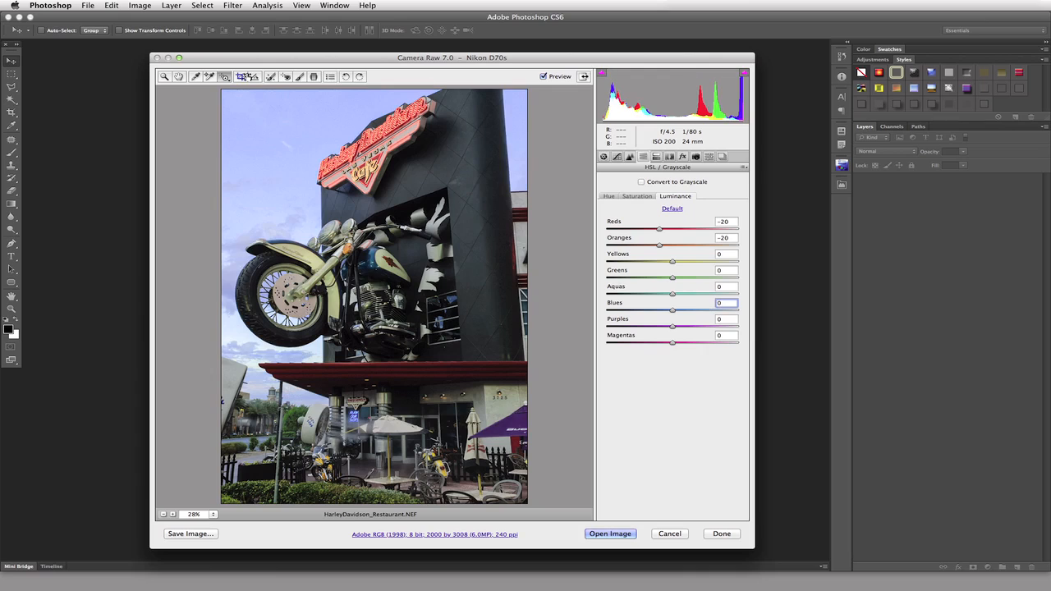
Choose Grayscale Mix, darken the sky's gray by dragging down, then lighten it back to Blues +22
click(225, 78)
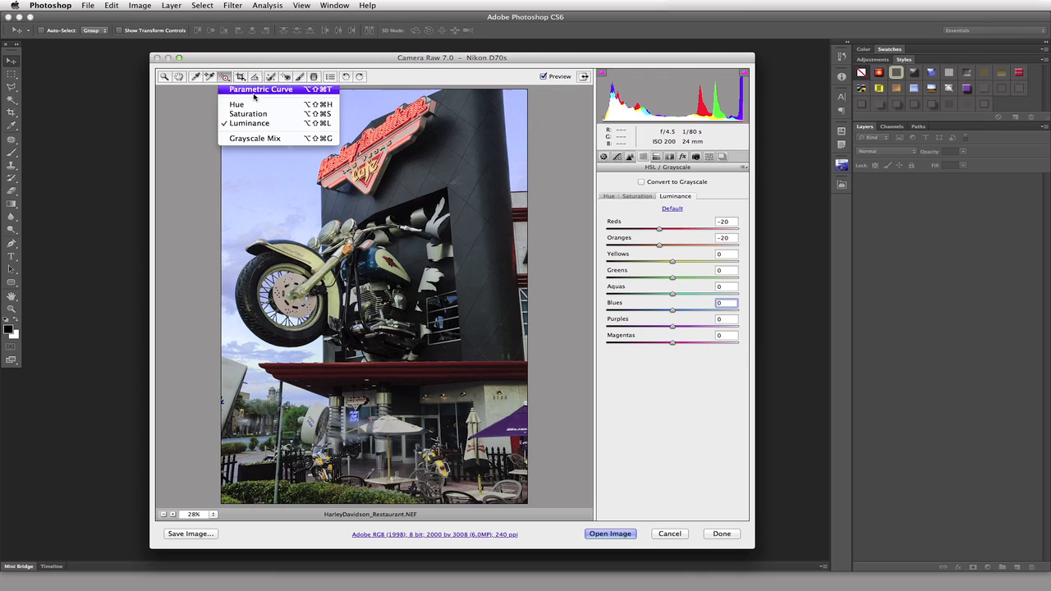
click(272, 139)
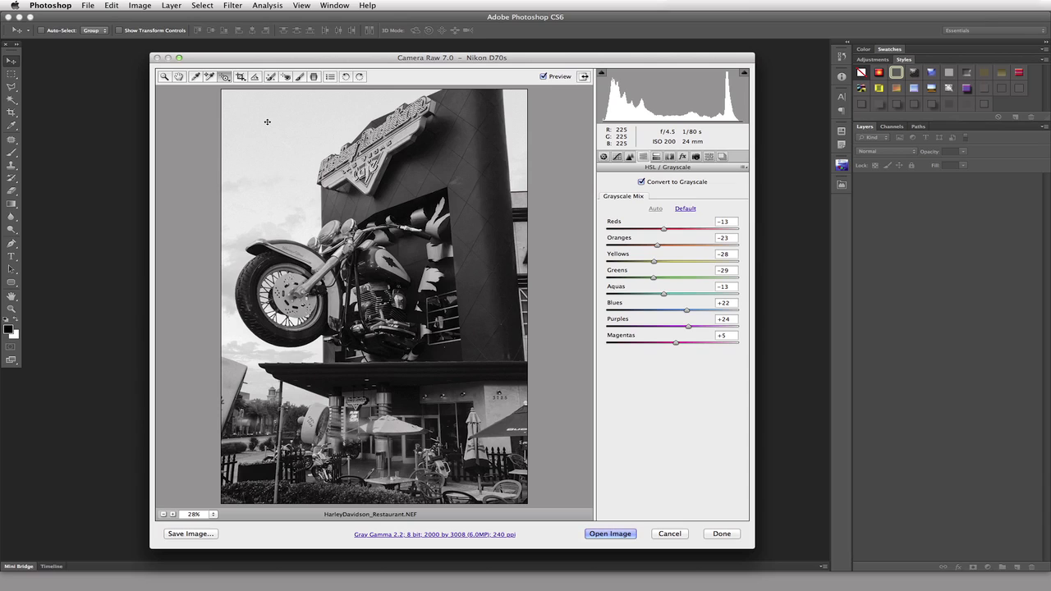
drag(266, 122, 265, 158)
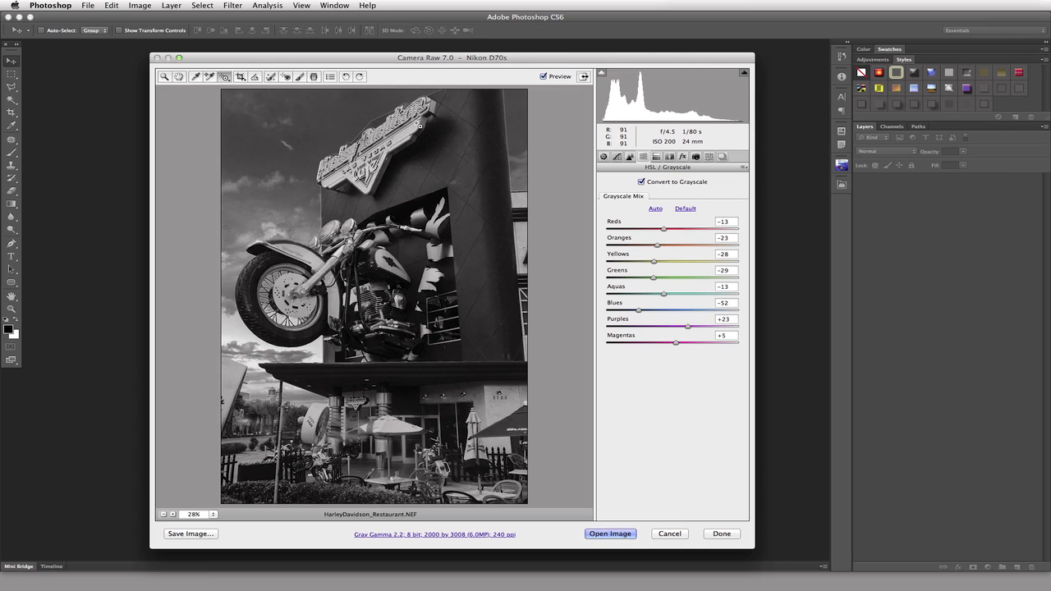
drag(390, 109, 391, 111)
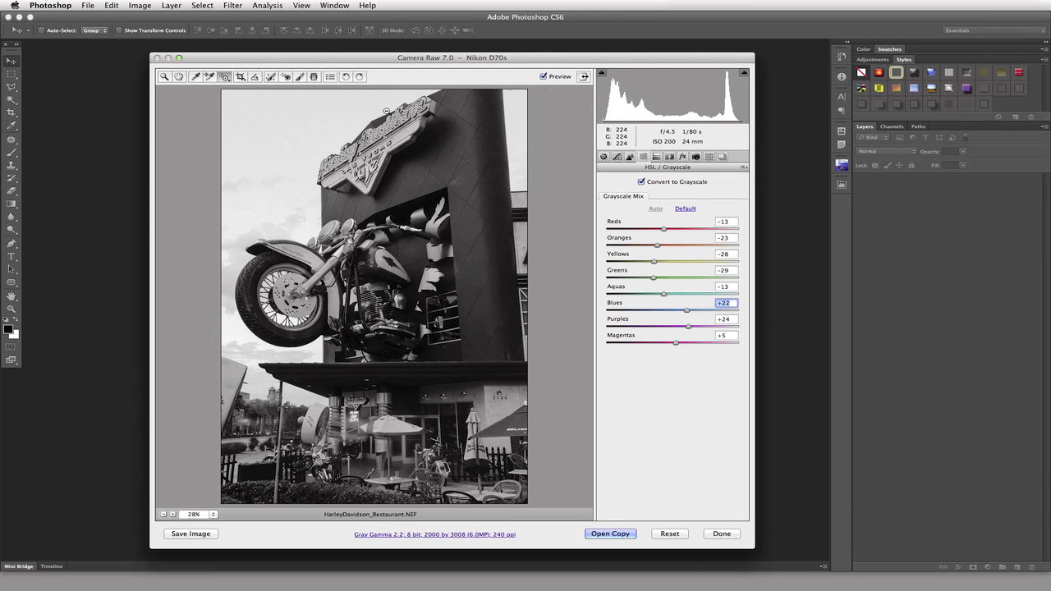
Undo the grayscale conversion and review the Saturation, Luminance and Hue tabs
key(alt+super+z)
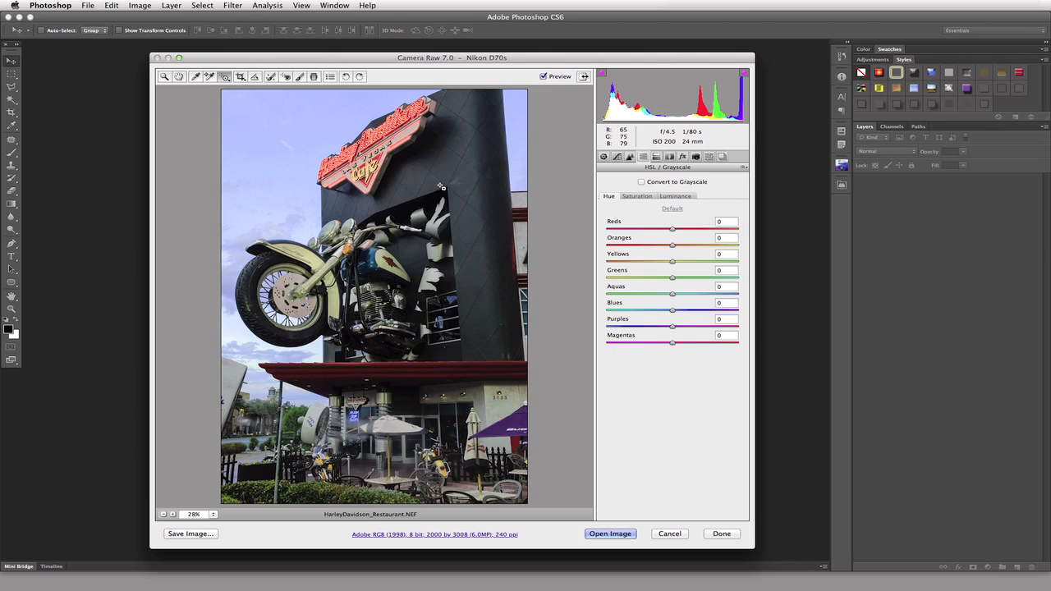
click(642, 196)
click(675, 197)
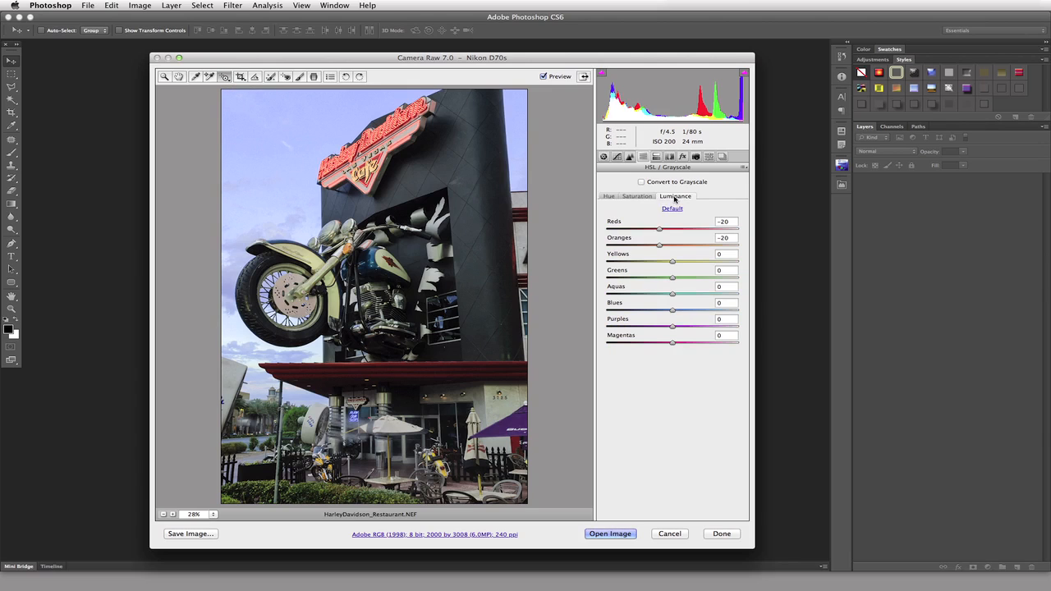
click(645, 198)
click(609, 197)
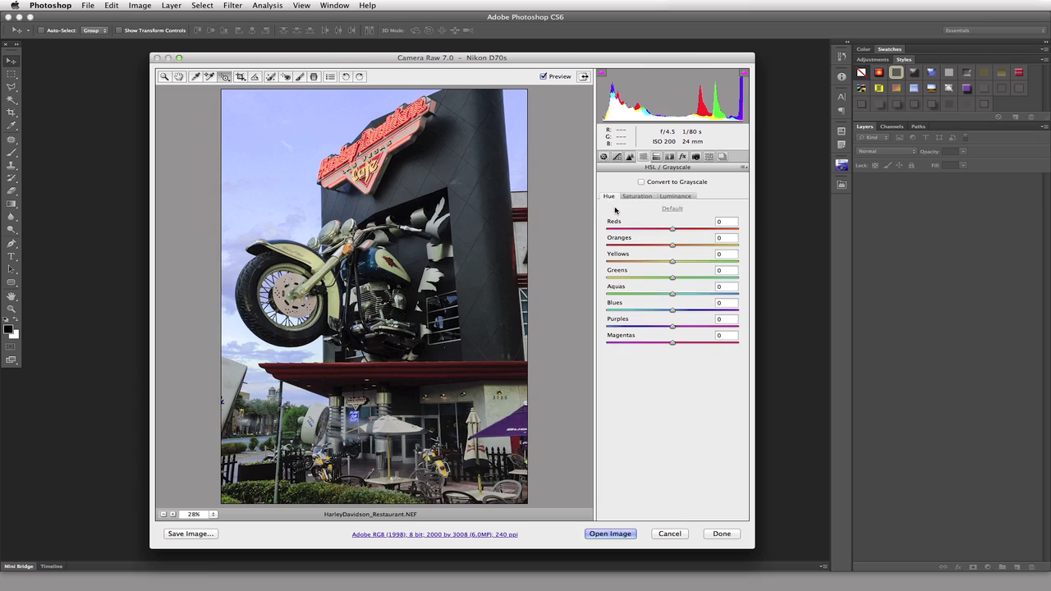
Set the Targeted Adjustment tool to Parametric Curve mode
click(223, 80)
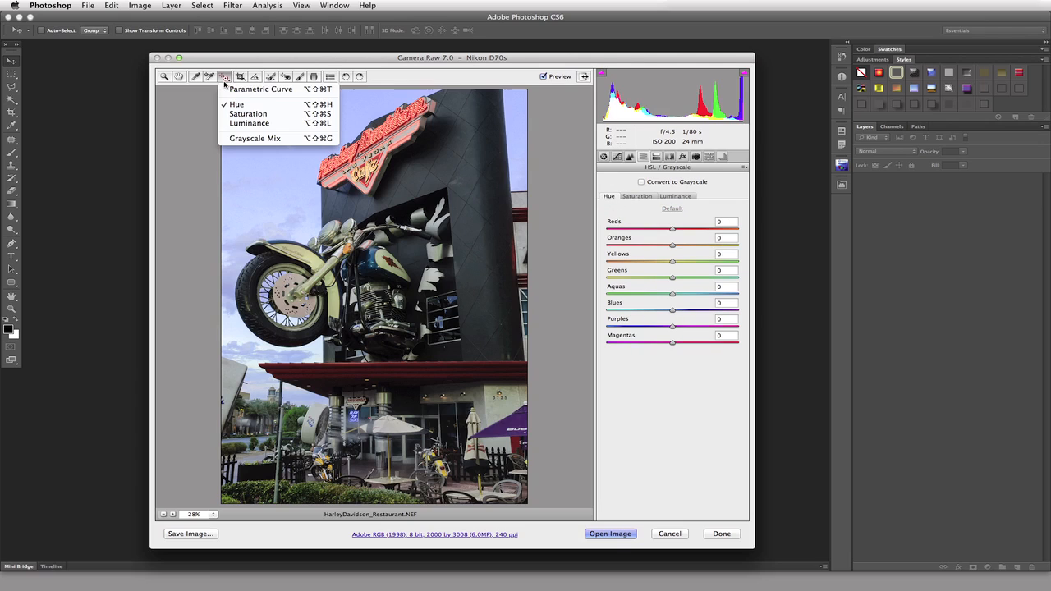
click(241, 89)
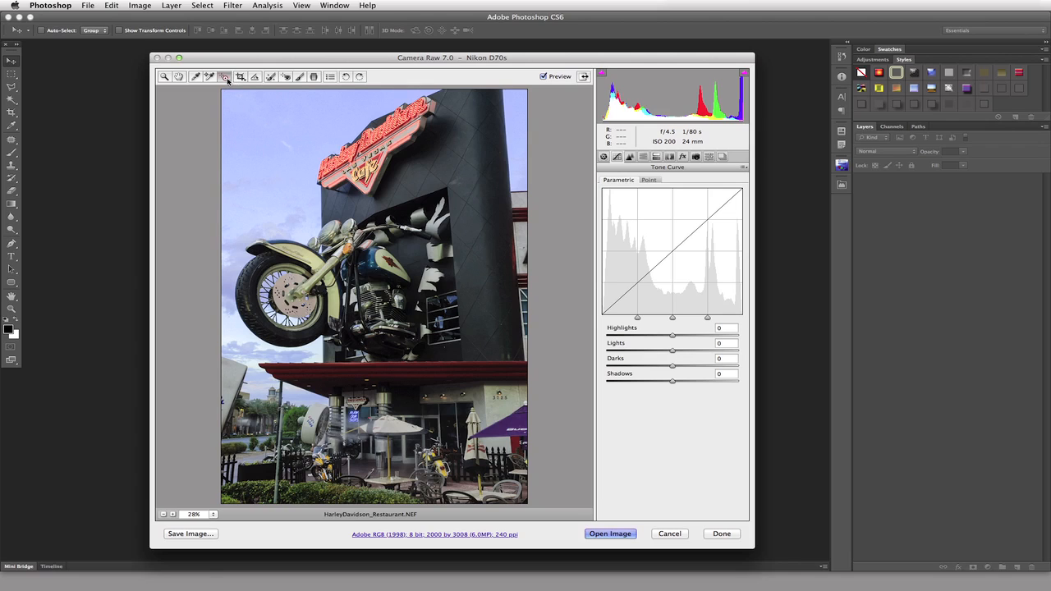
click(228, 80)
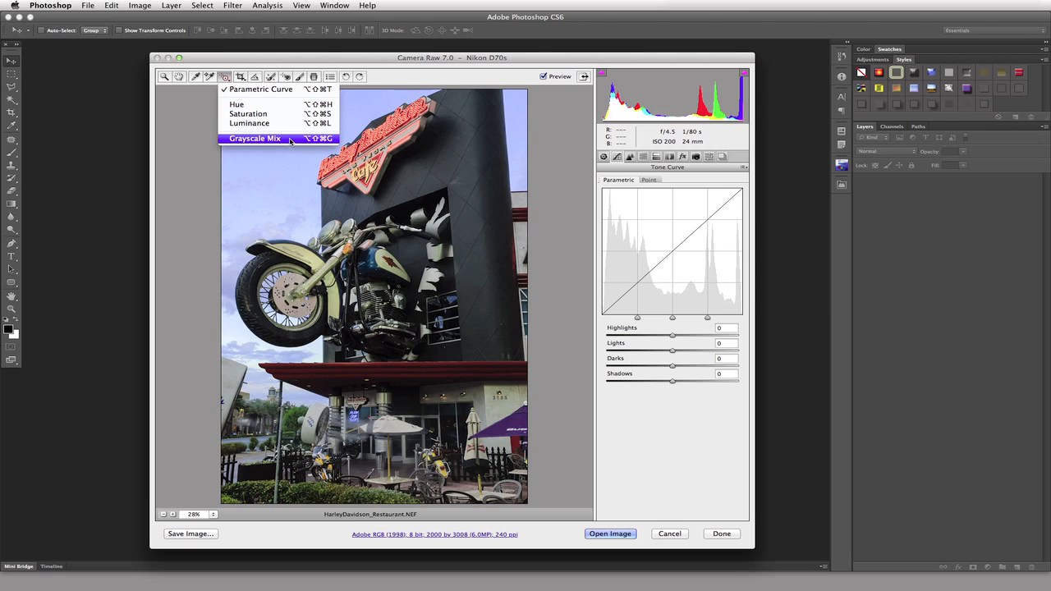
click(238, 79)
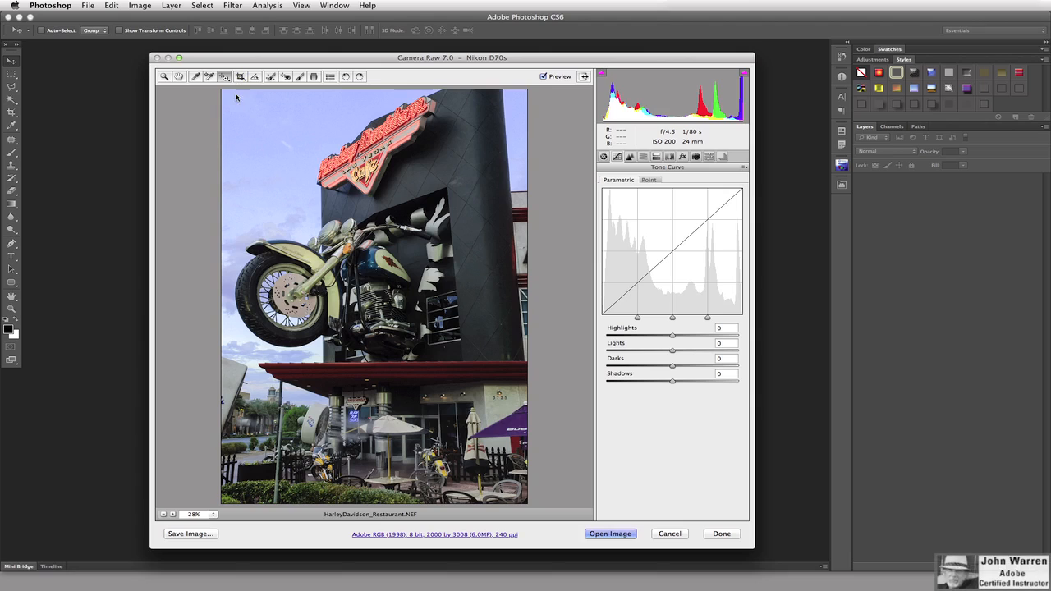